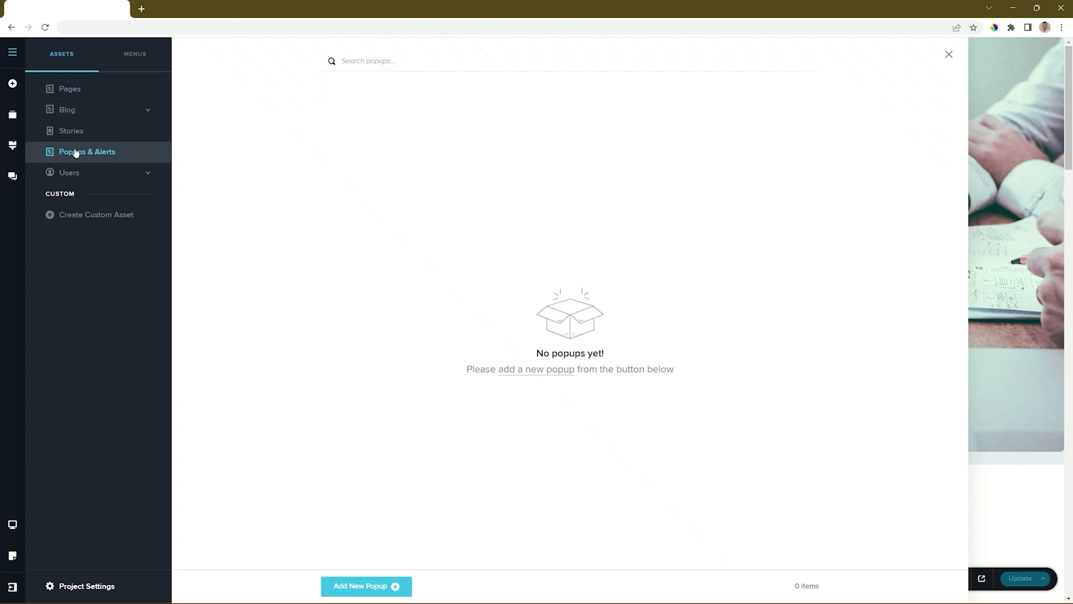
- Create a new popup titled "Valentine's Day Special2024", save it and return to the popups list
click(374, 585)
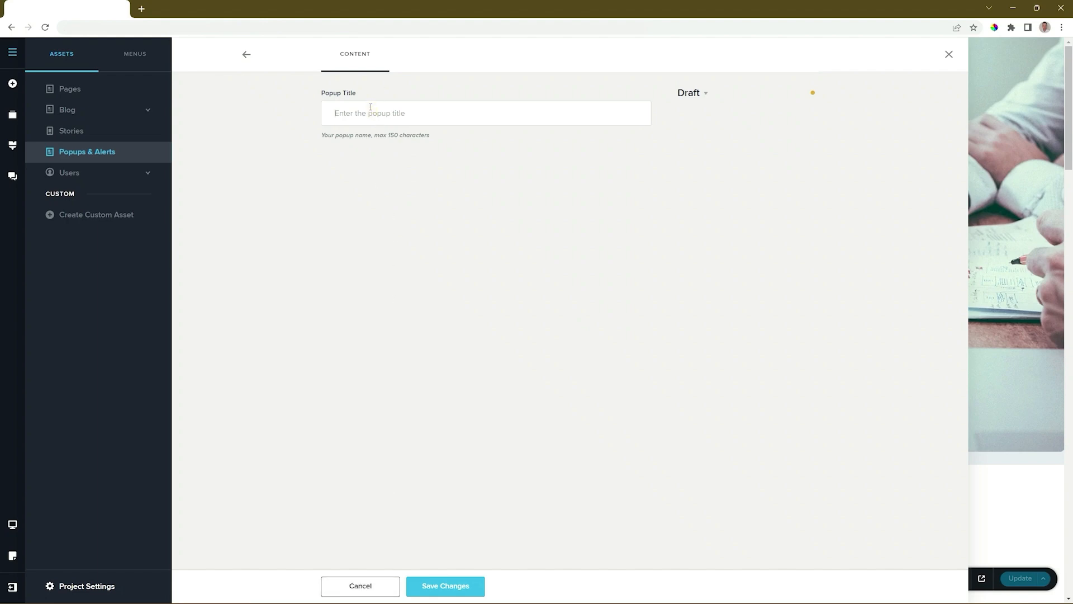
text(Valentine's Day Special2024)
click(464, 585)
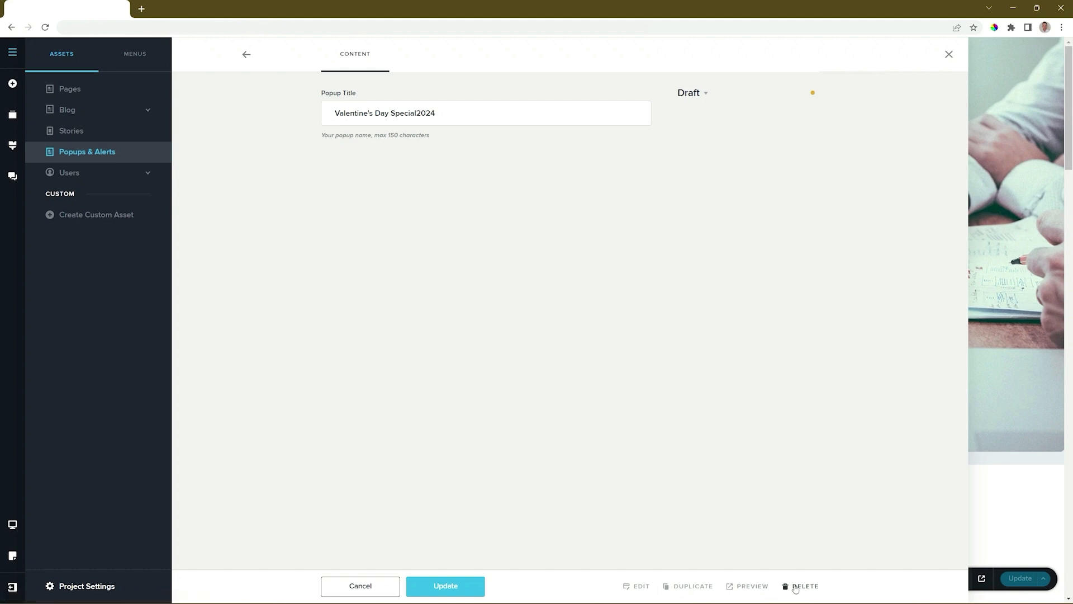
click(246, 56)
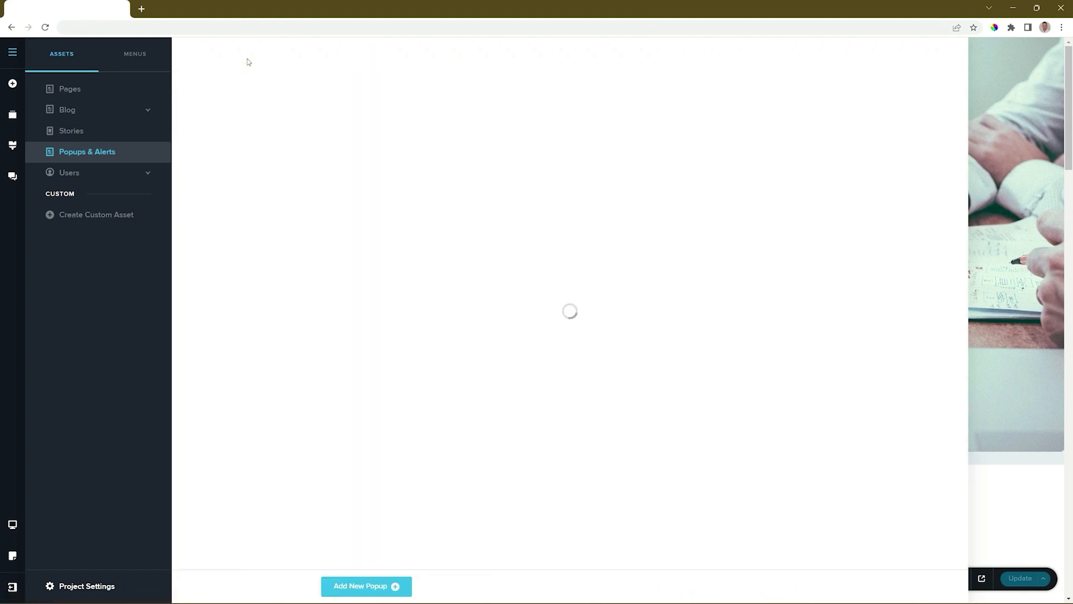
click(84, 154)
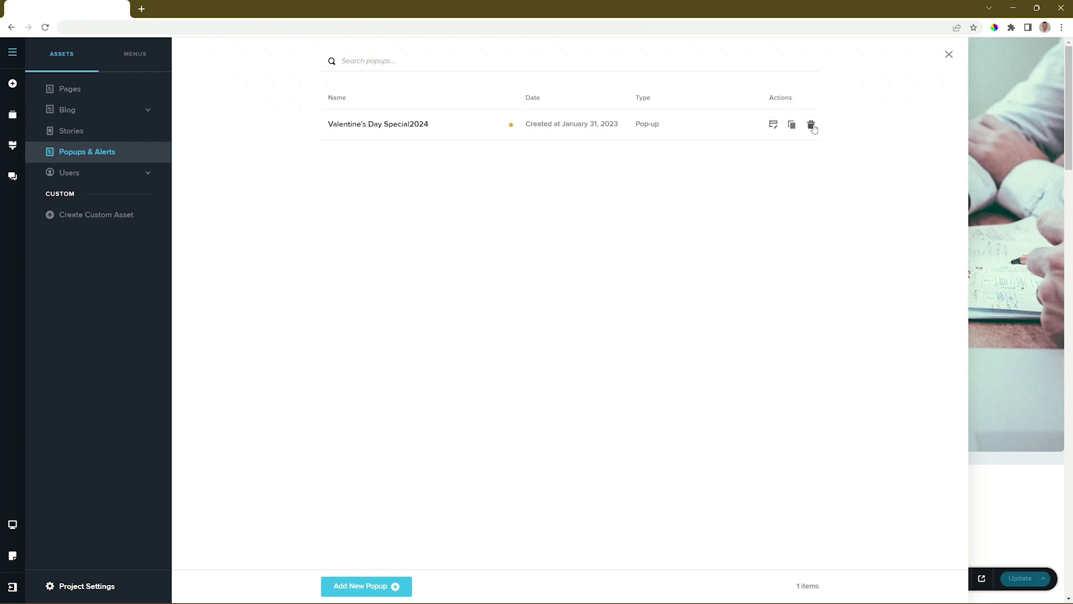
- Open the Valentine's Day popup for editing in the builder and insert the Black Friday Deals template with the black-and-white photo
click(774, 124)
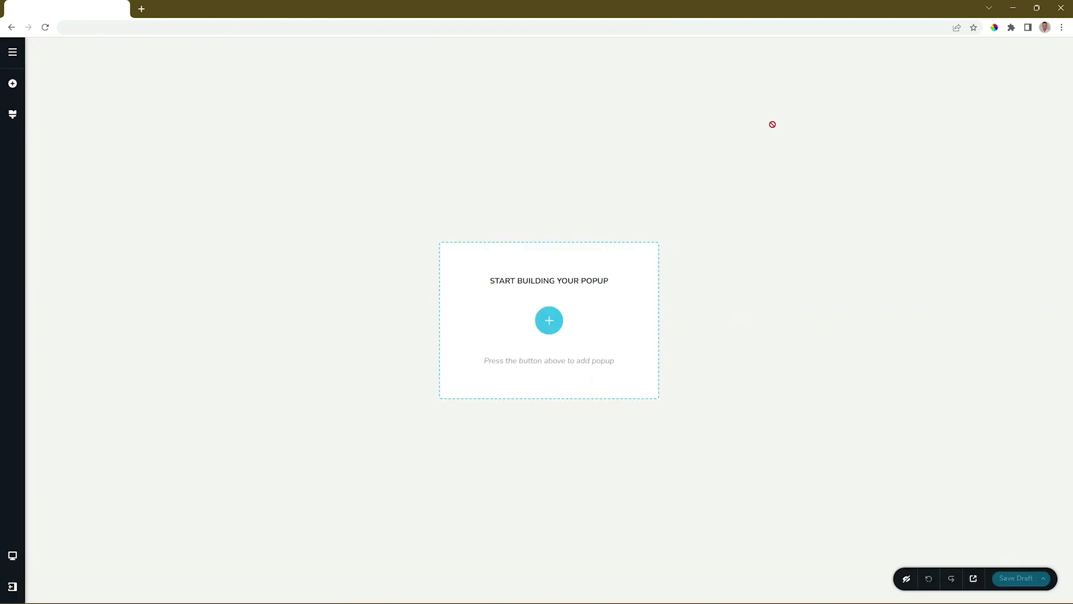
click(548, 320)
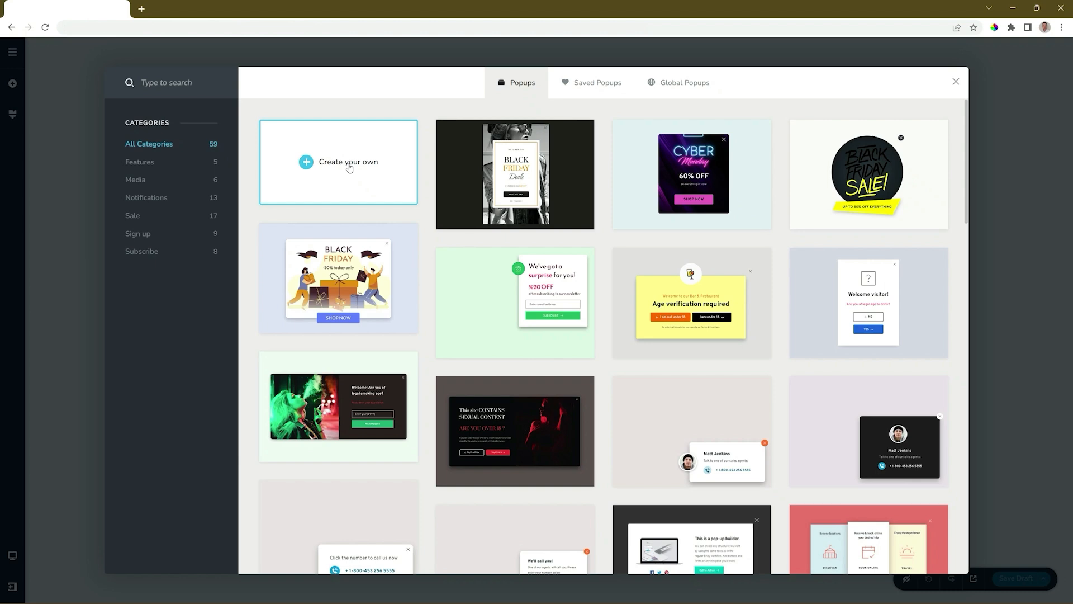
click(519, 171)
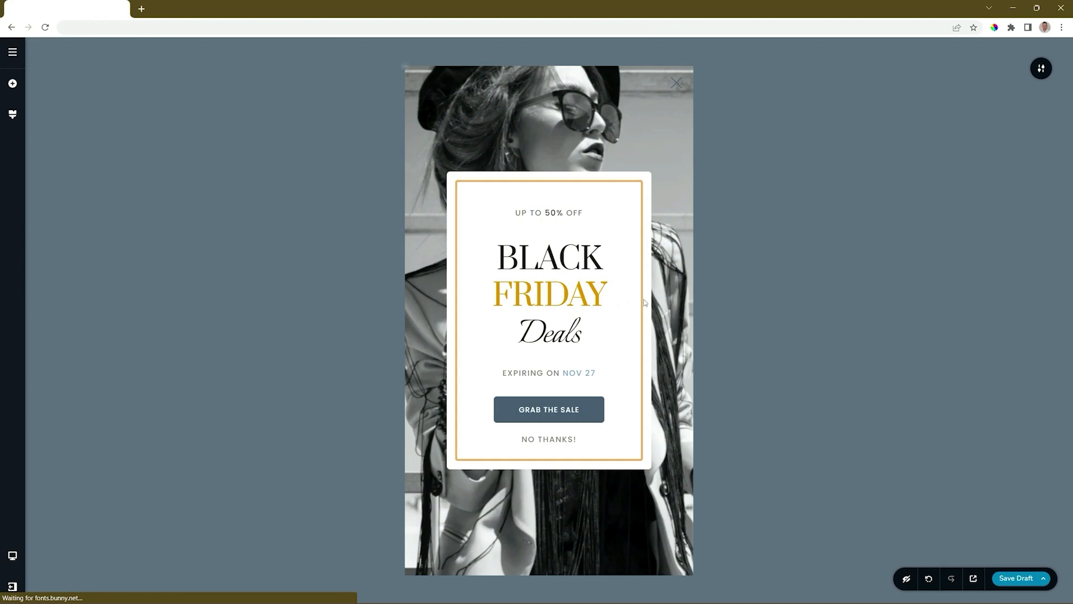
- Replace the "BLACK FRIDAY" heading with "Valentine's" and change "ON" to "in" in the expiry line
double_click(535, 262)
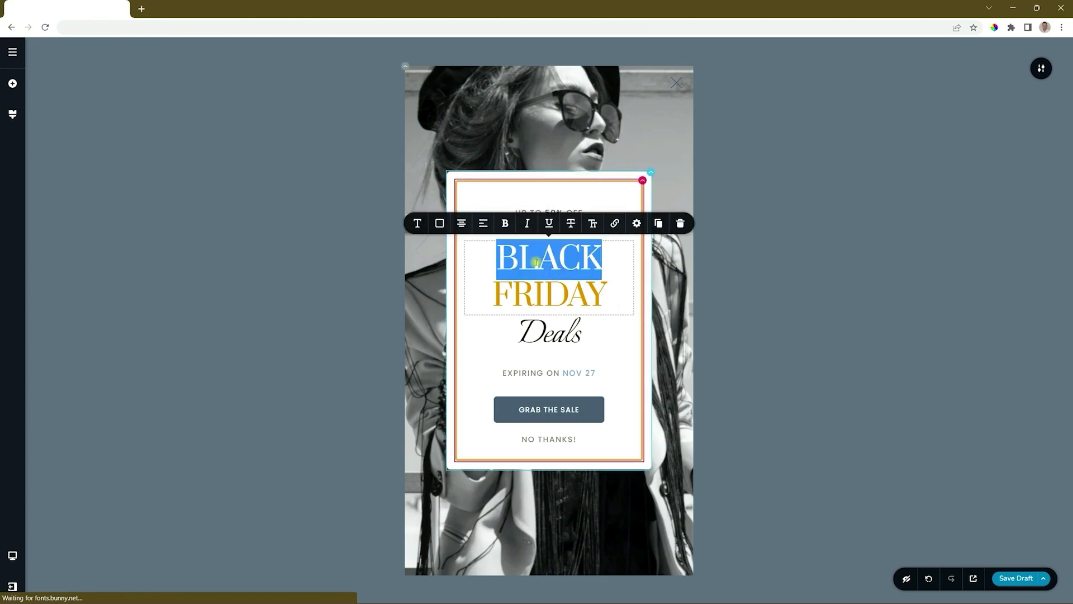
key(ctrl+a)
key(BackSpace)
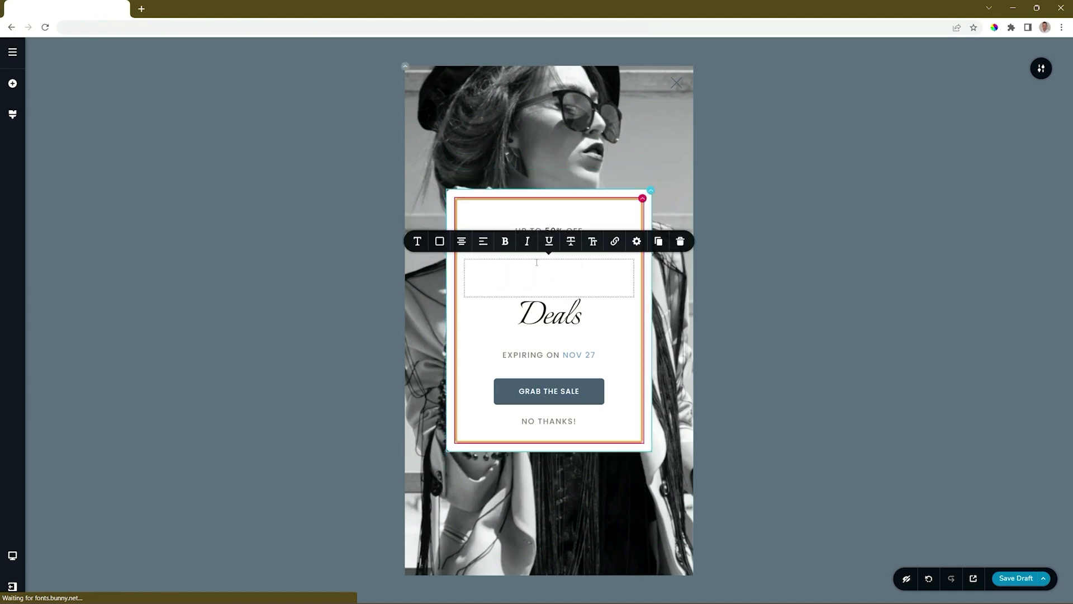
double_click(552, 355)
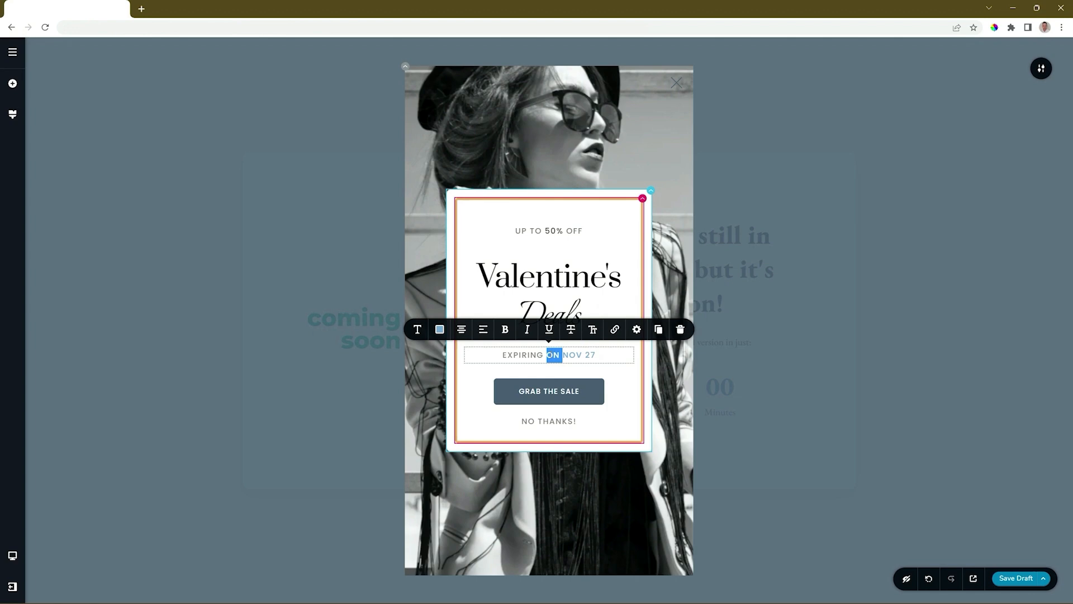
text(in)
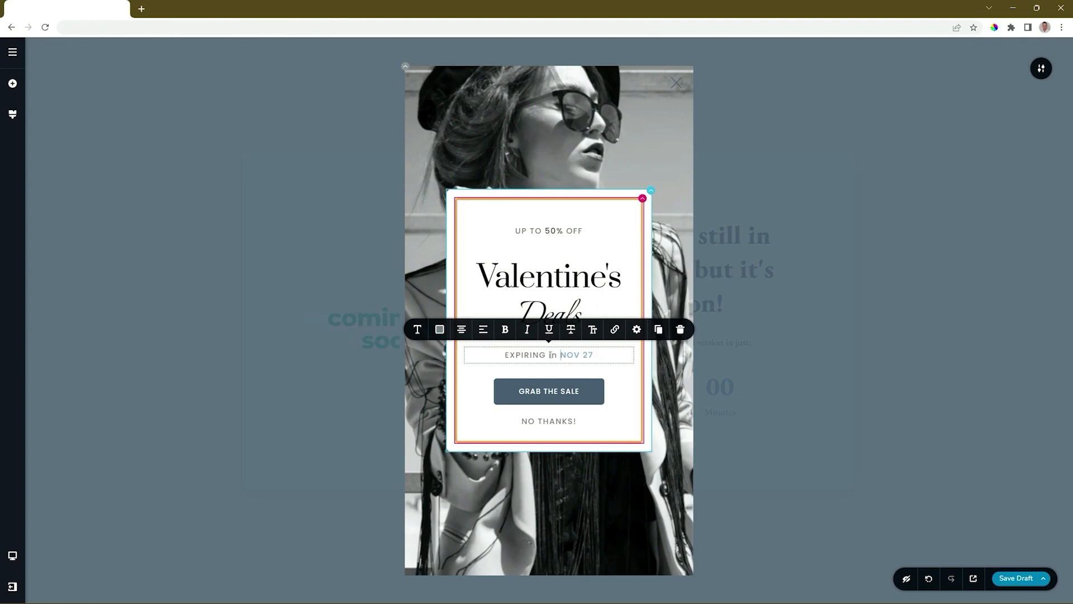
click(771, 350)
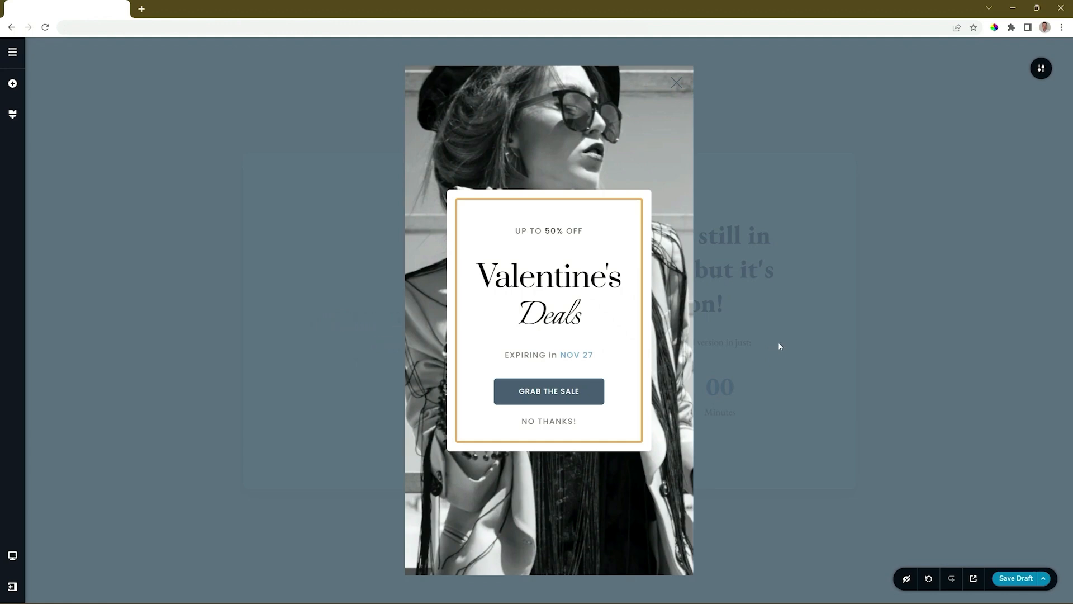
- Review the popup's triggers and display conditions, and close the display conditions dialog
click(1039, 69)
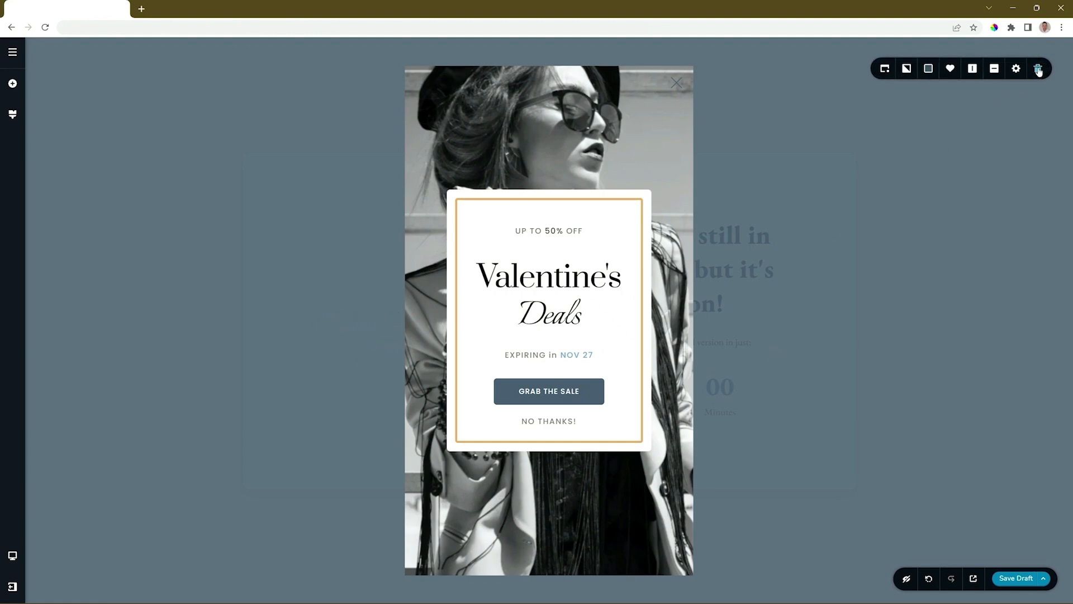
click(889, 71)
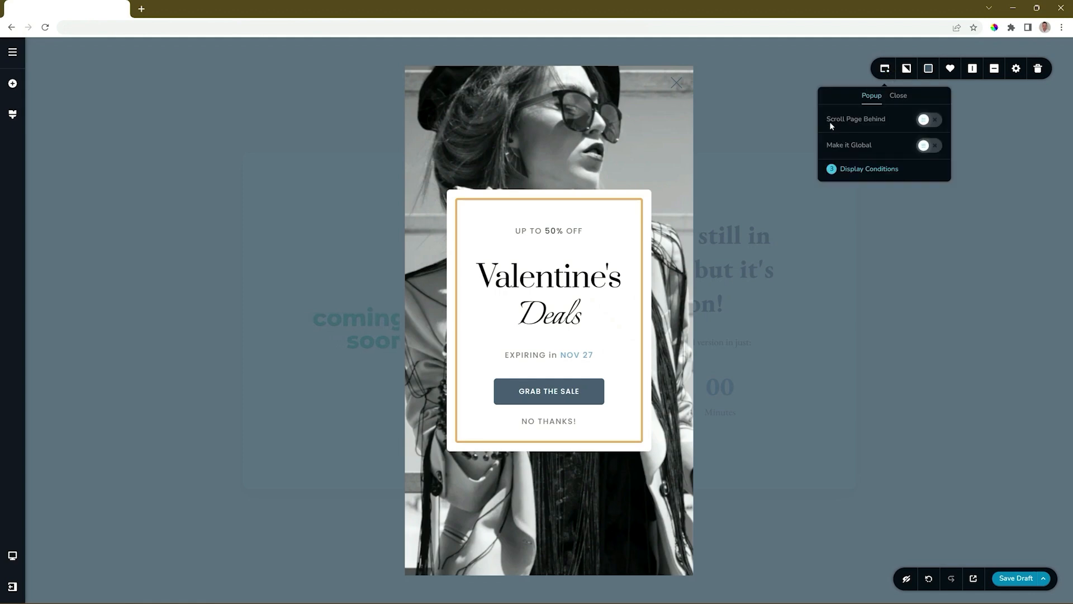
click(858, 171)
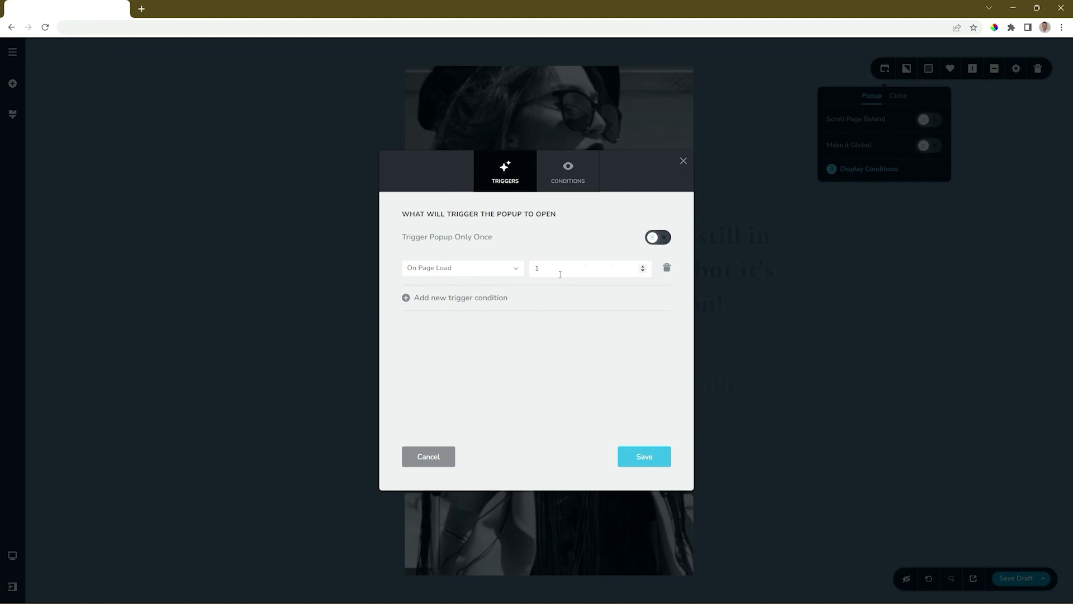
click(568, 173)
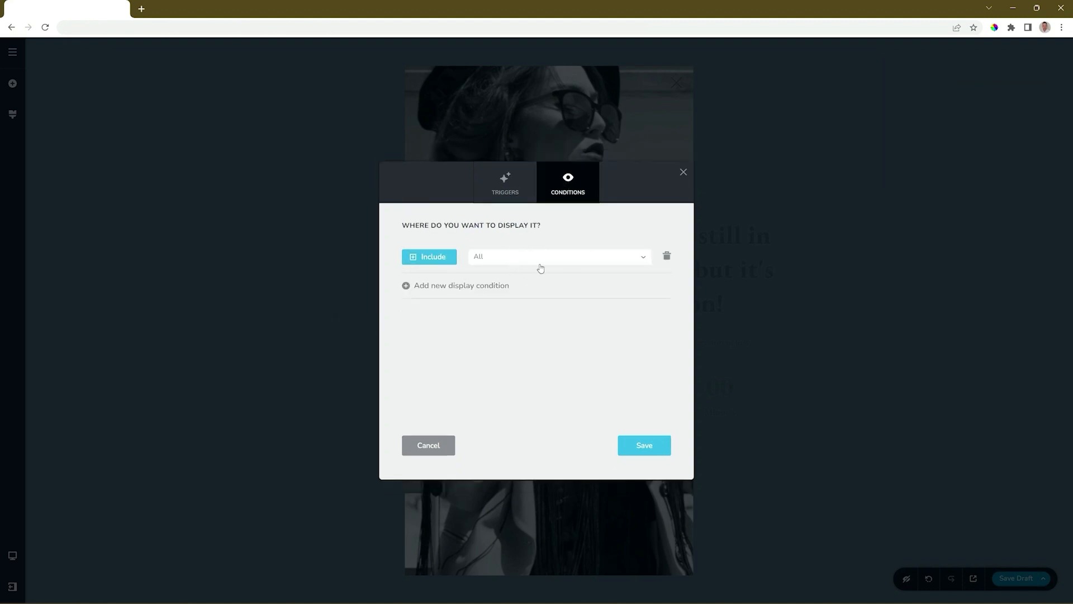
click(508, 191)
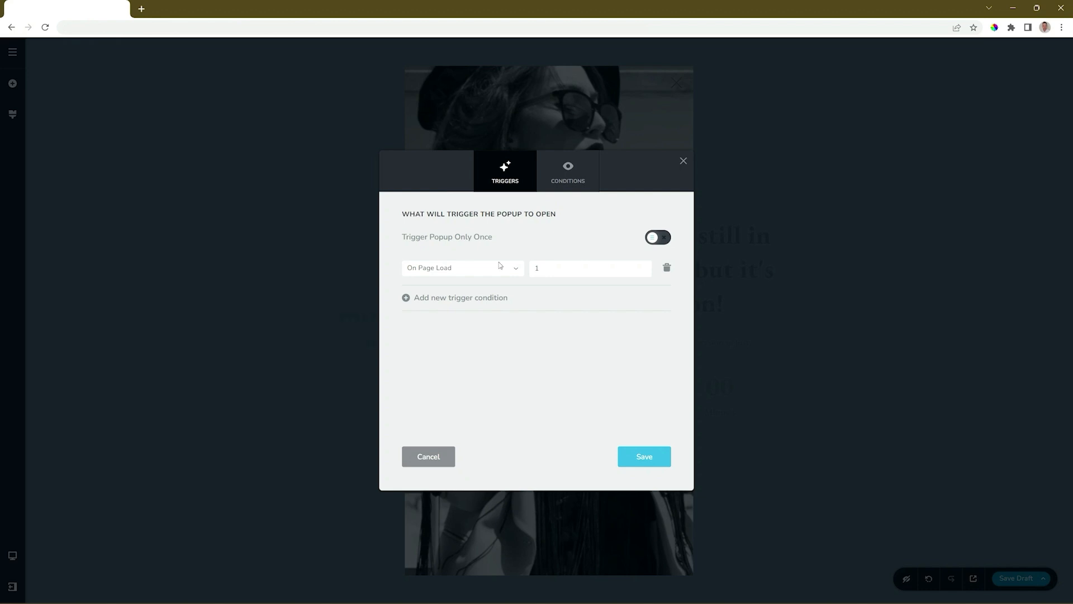
click(665, 464)
click(683, 162)
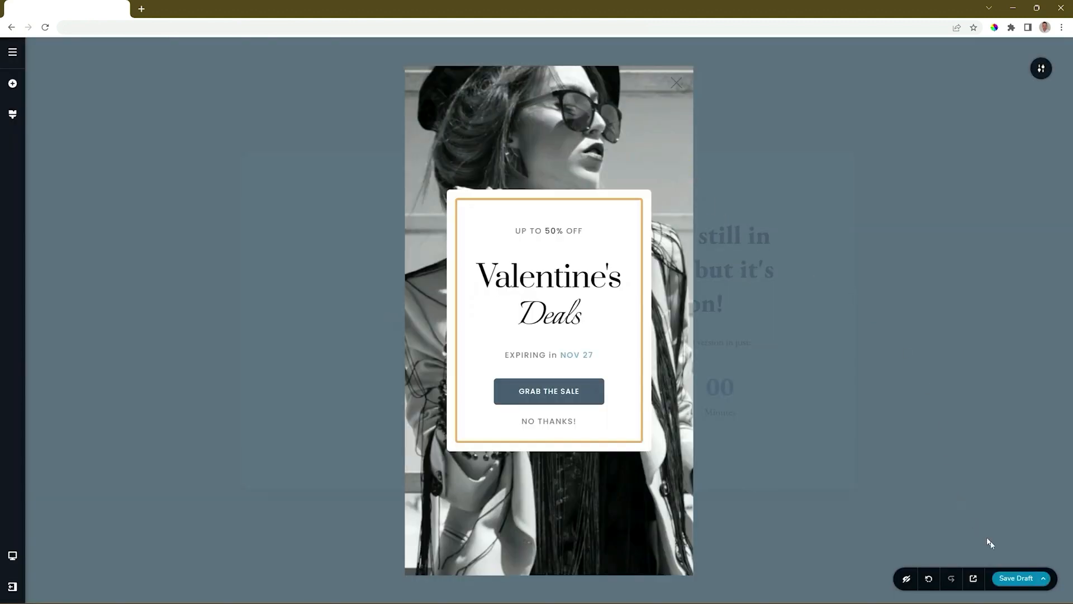
- Publish the popup and open the live page to preview it
click(1044, 578)
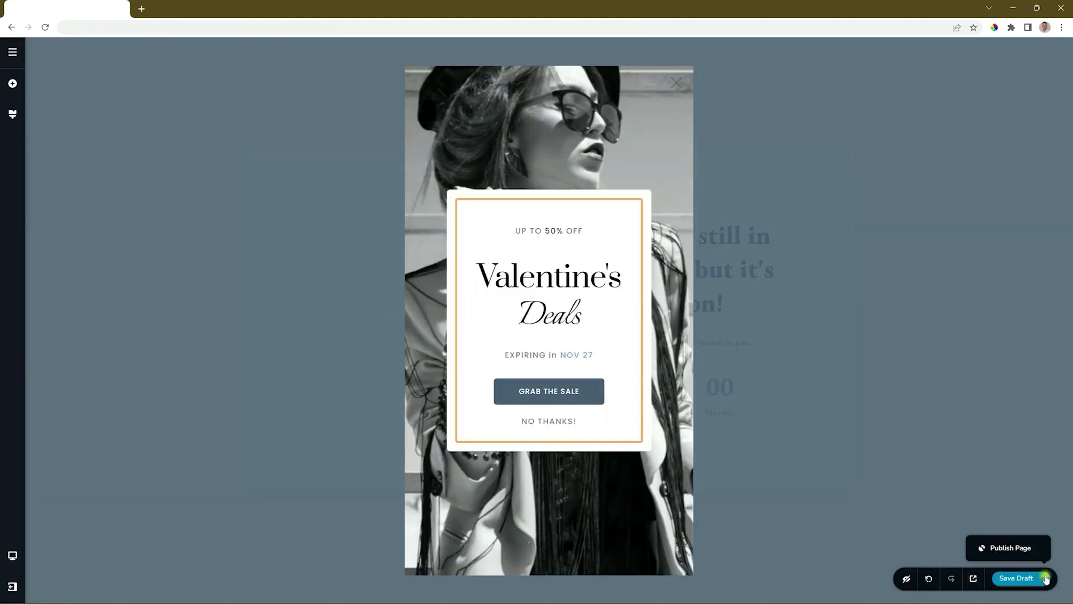
click(1028, 548)
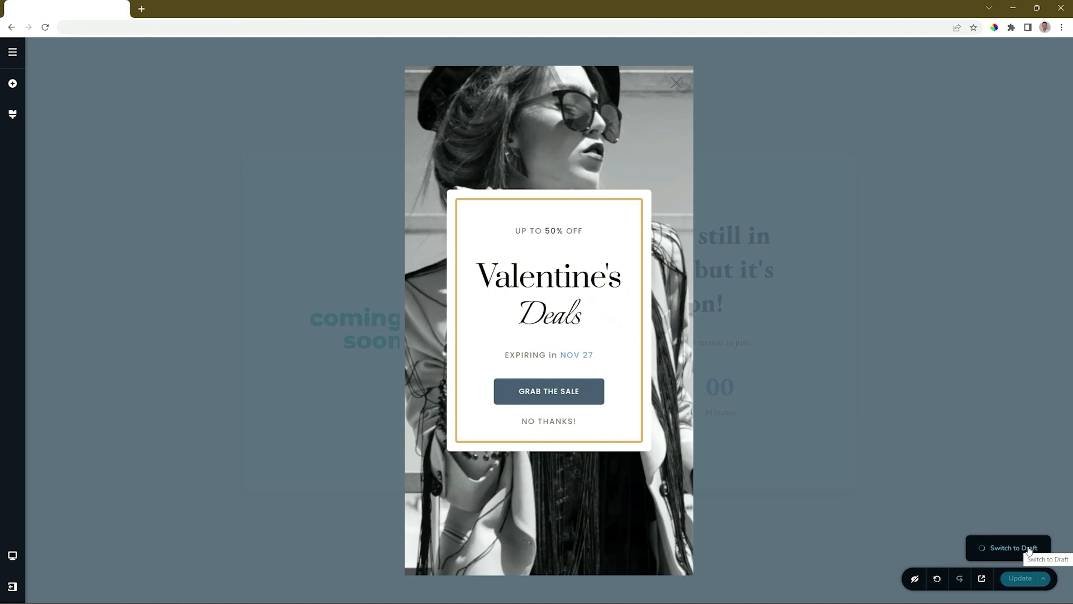
click(981, 578)
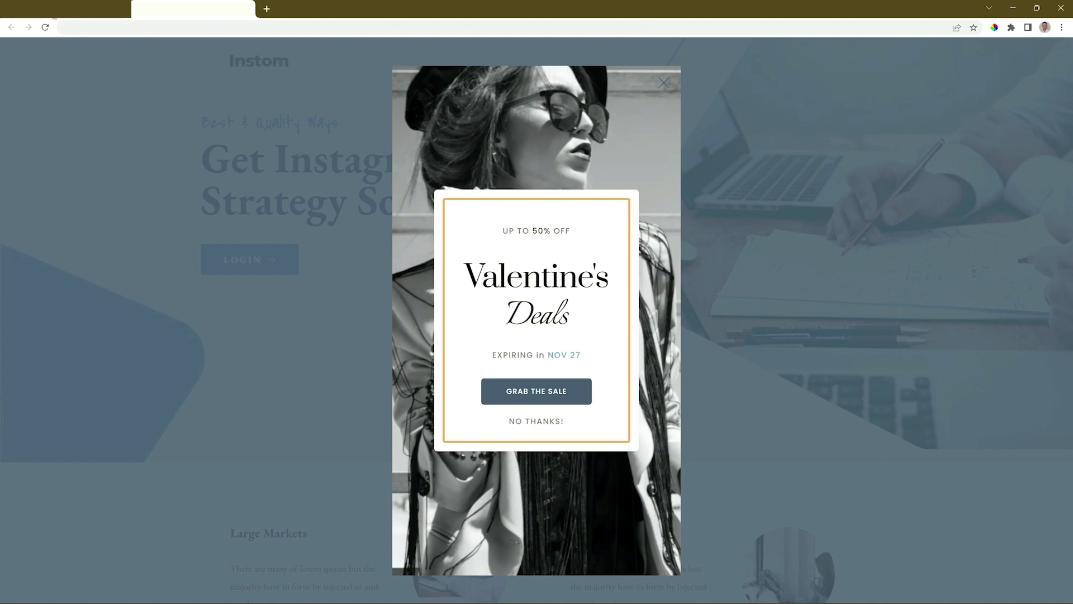
- Return to the popup builder and open the popup's trigger settings
click(52, 11)
click(1042, 69)
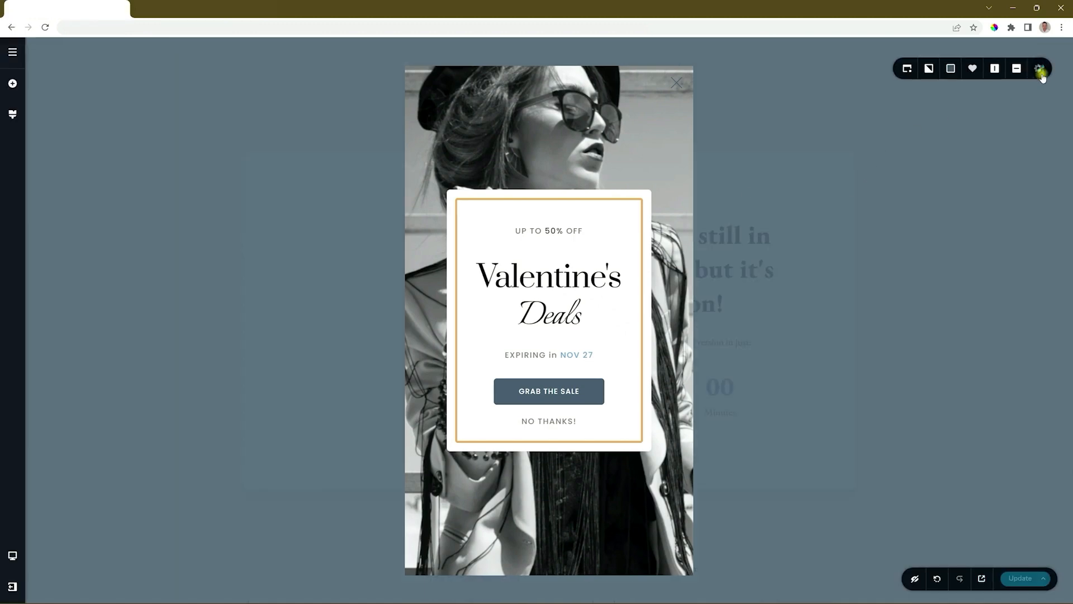
click(885, 70)
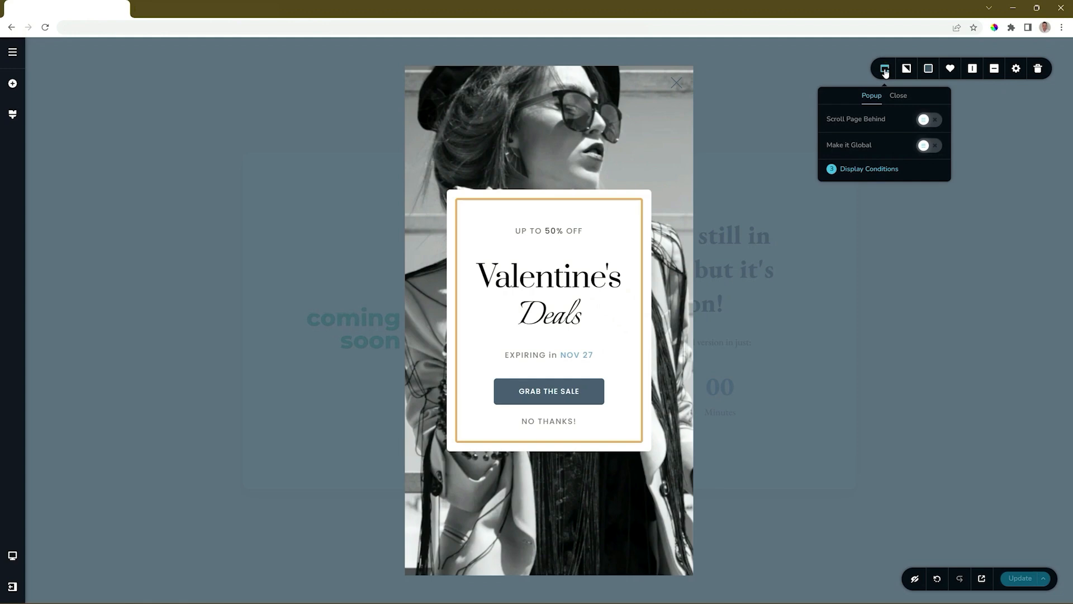
click(836, 169)
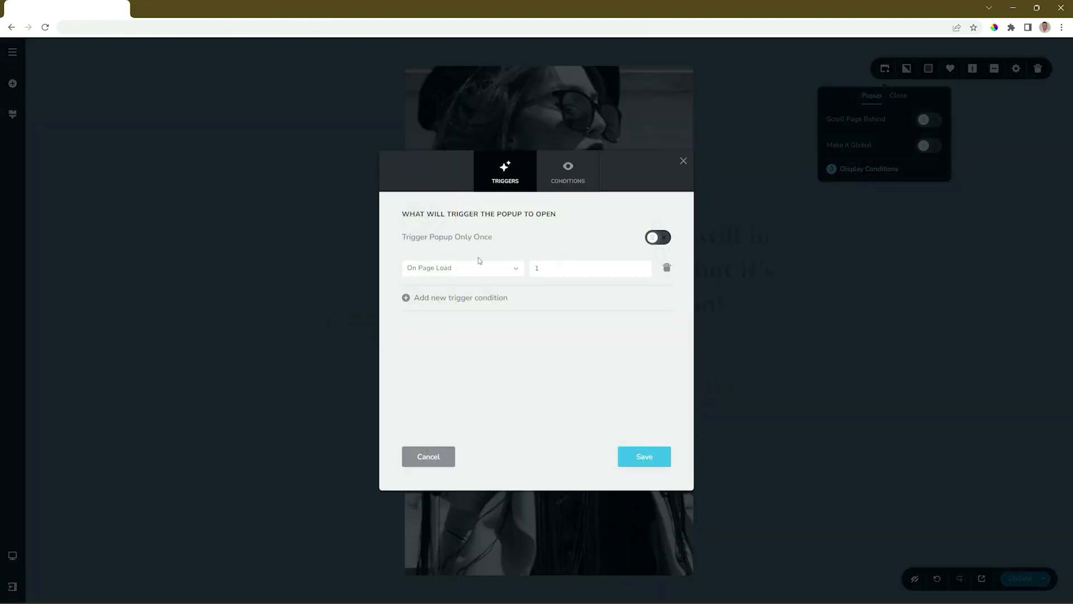
- Change the popup trigger to After Inactivity with a delay of 5 seconds
click(506, 267)
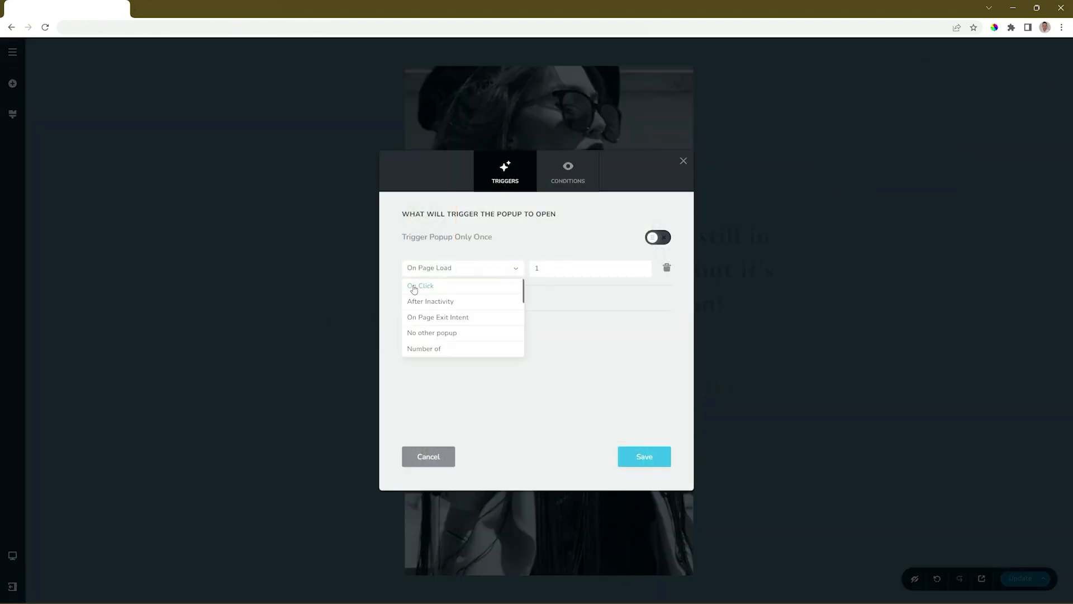
click(431, 302)
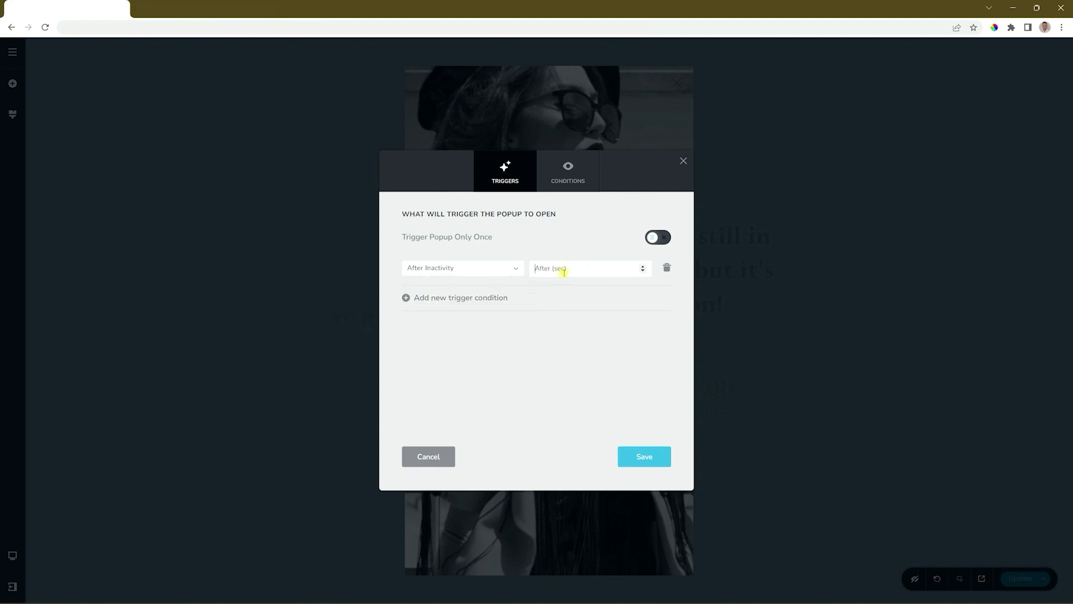
text(5)
- Set the popup trigger to On Scroll, Down, at 60% of page height, save it and update the popup
click(511, 268)
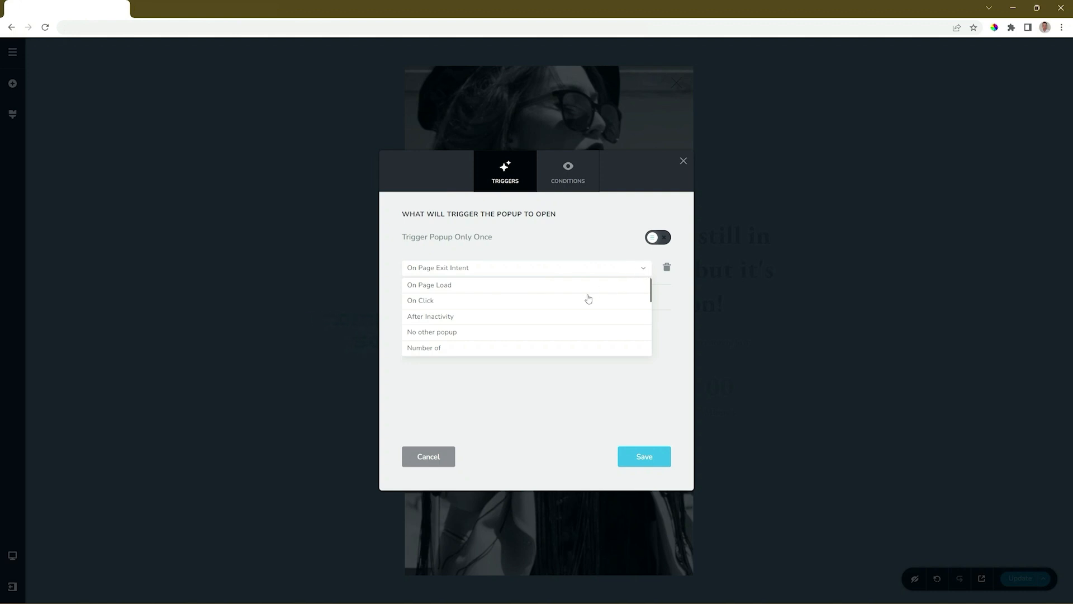
scroll(589, 299, down, 2)
click(428, 313)
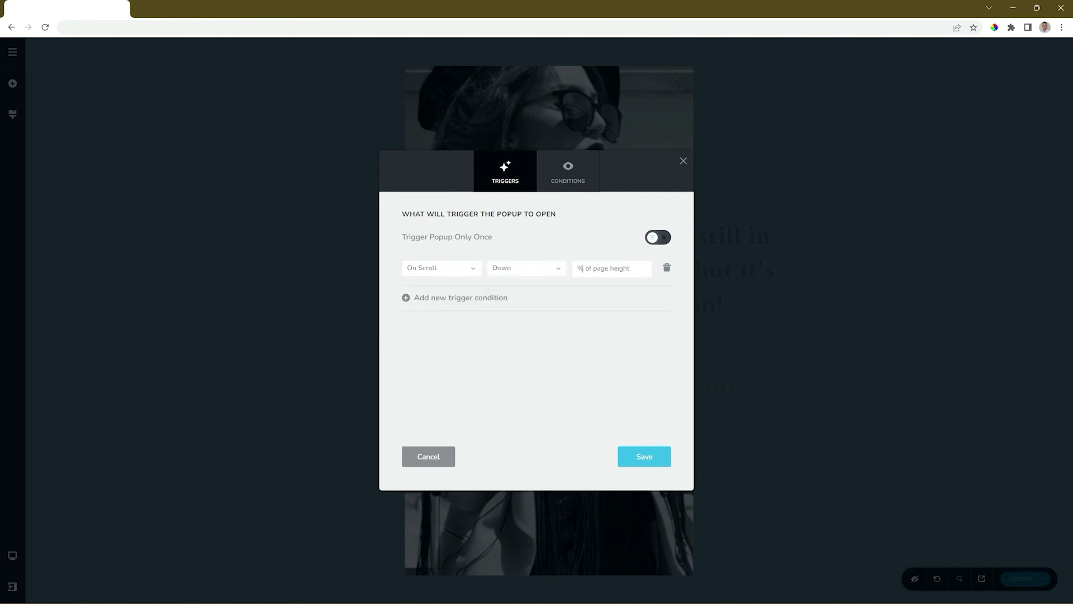
text(60)
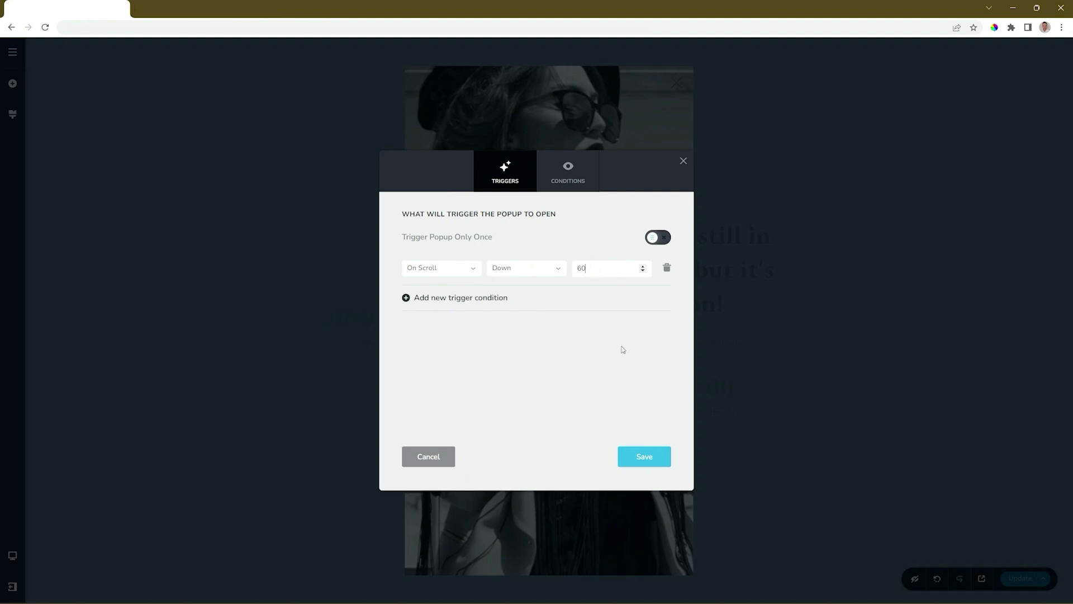
click(651, 458)
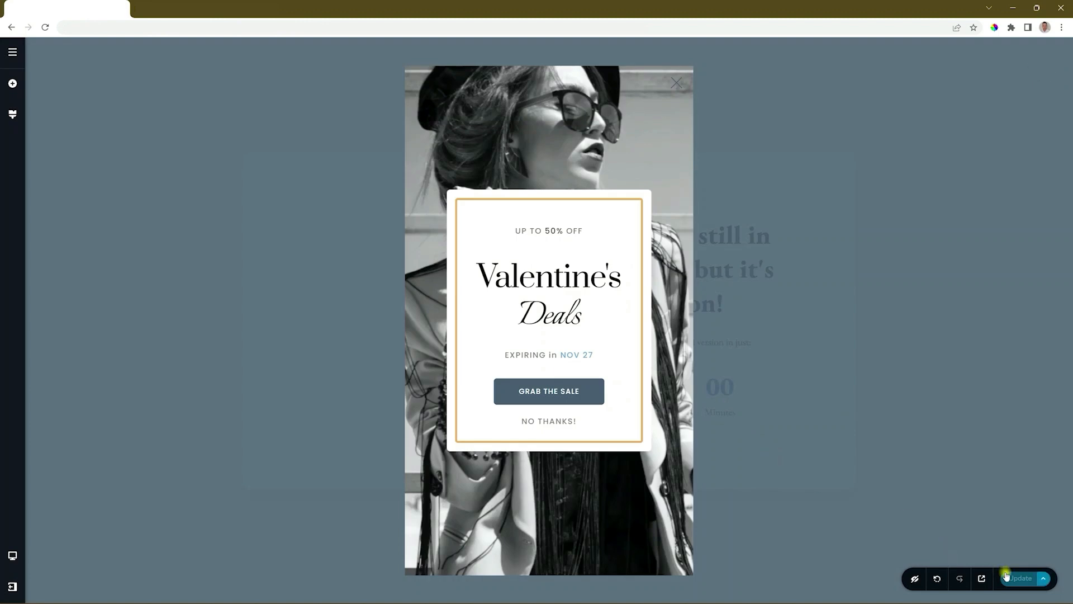
click(1006, 576)
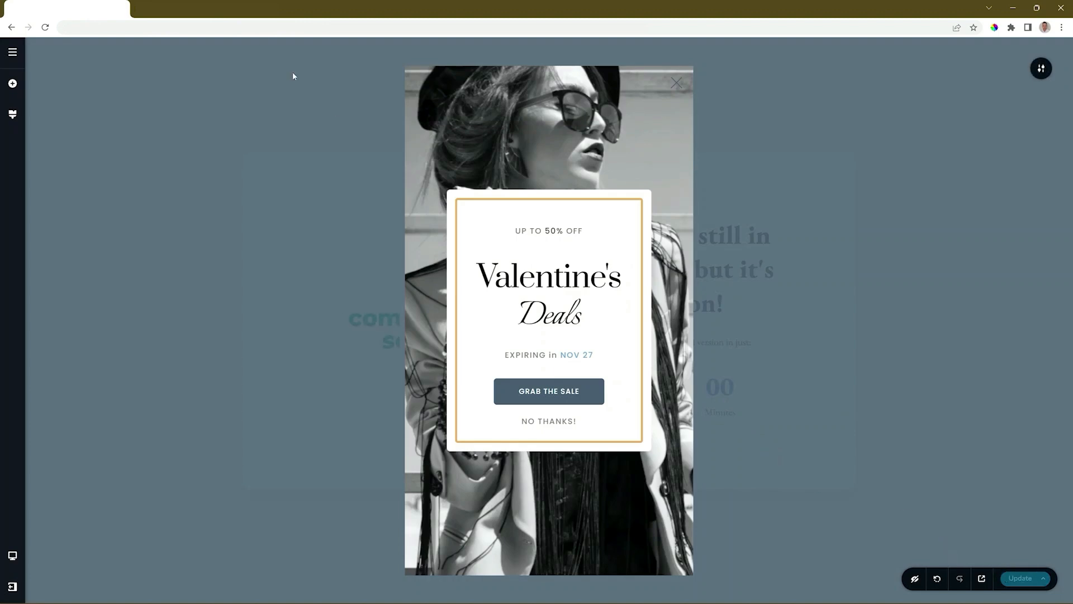
- Test the scroll trigger by scrolling down the live page
click(190, 9)
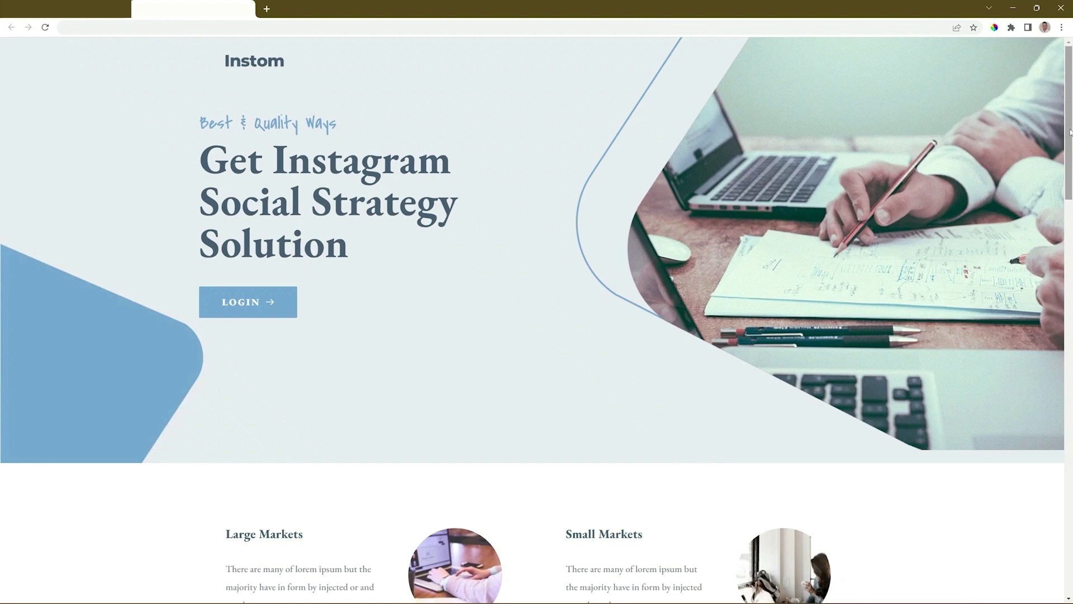
drag(1071, 132, 1071, 383)
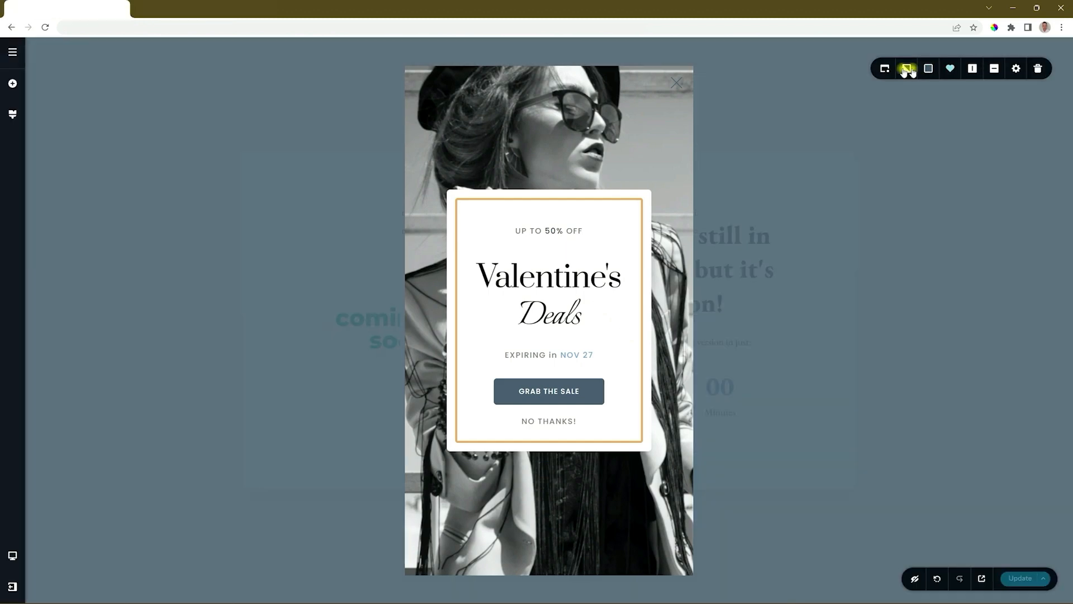
- Open the popup's display conditions, add a second trigger set to On Page Exit Intent, and toggle Trigger Popup Only Once
click(884, 68)
click(865, 169)
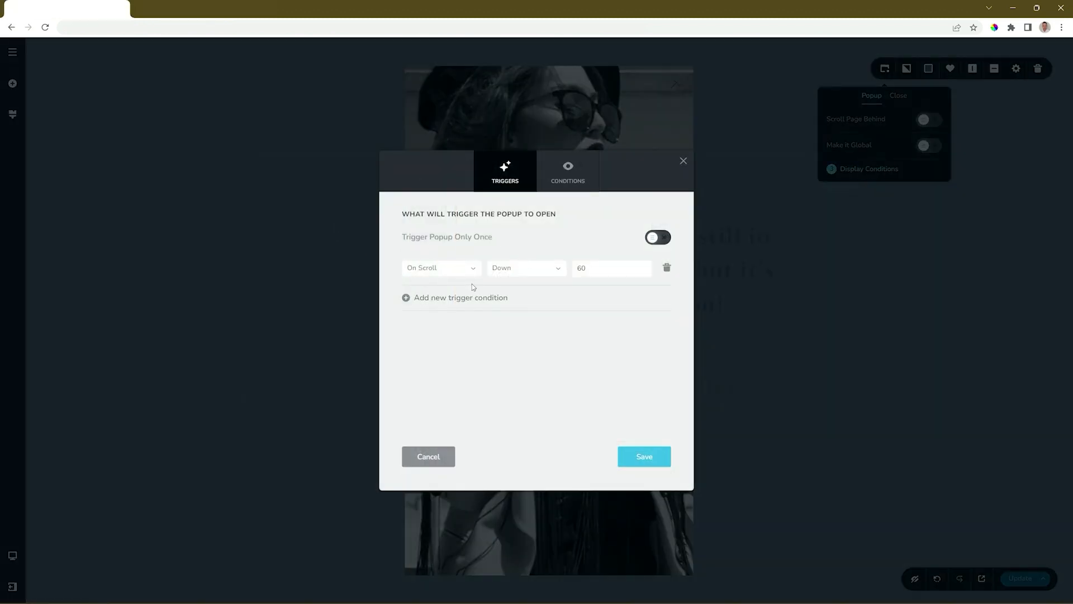
click(451, 298)
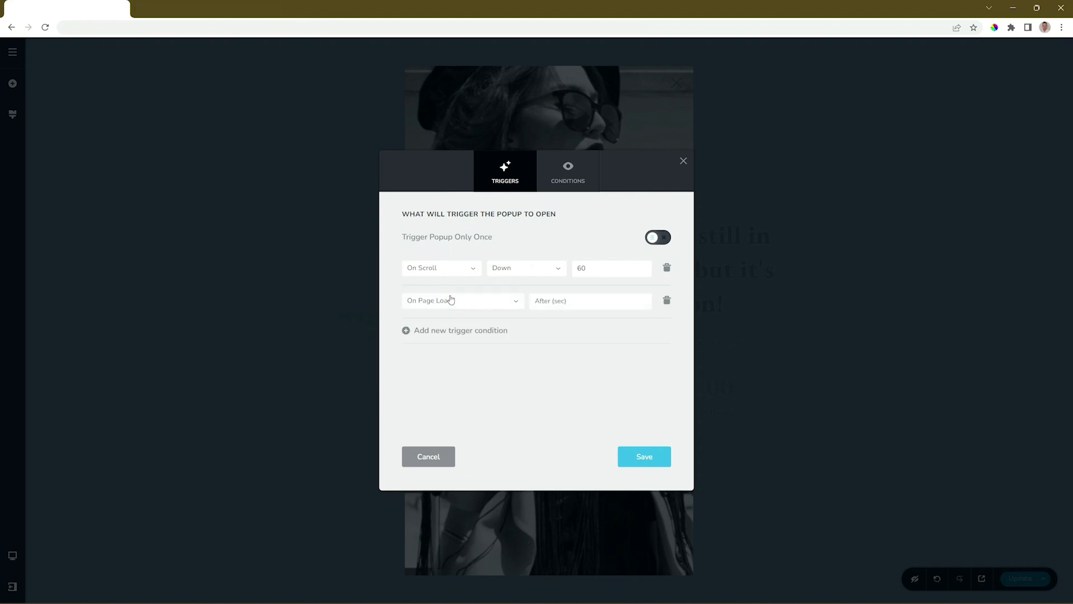
click(451, 301)
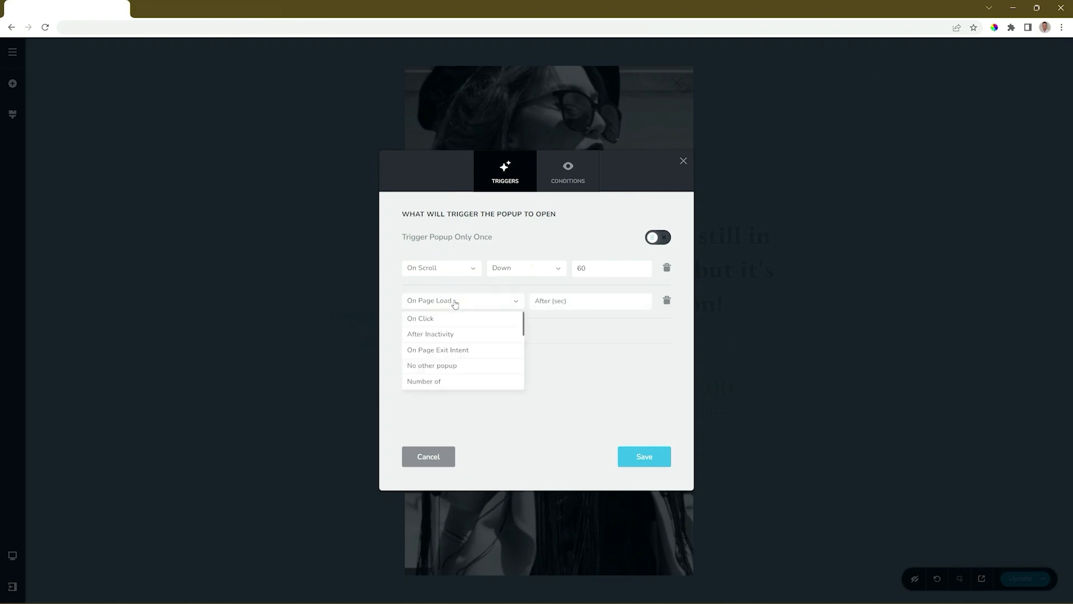
click(451, 350)
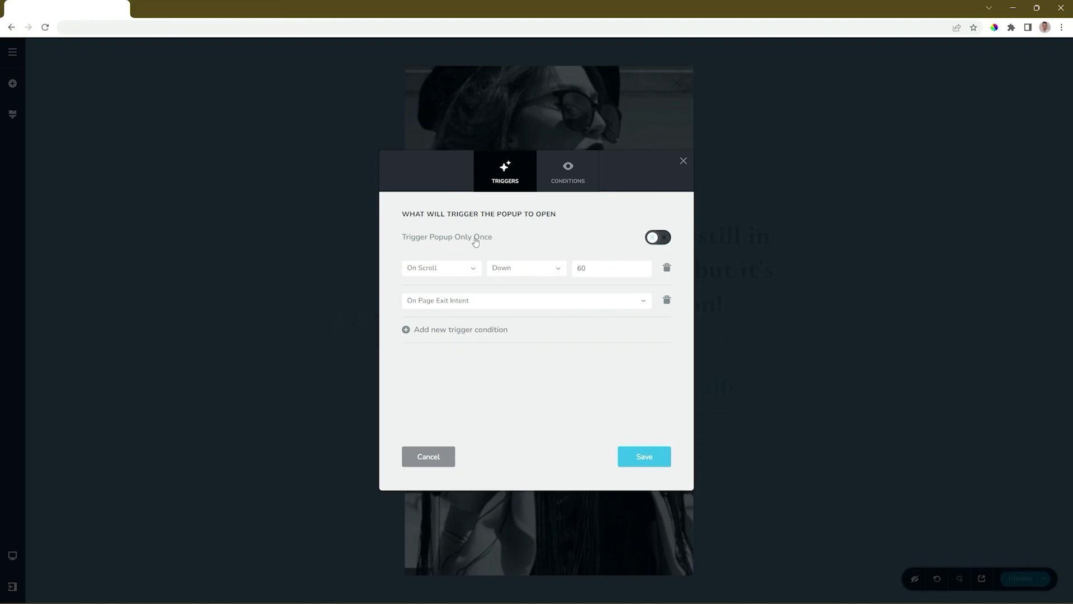
click(661, 238)
- Try limiting the included display condition to Pages, check its page choices, and set the condition back to All
click(570, 177)
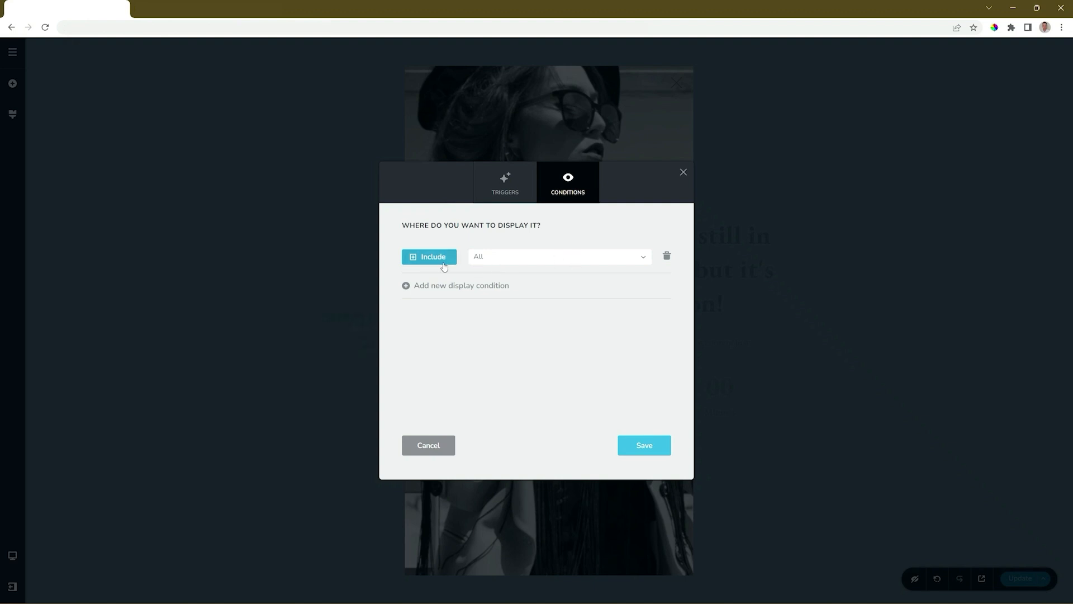
click(501, 258)
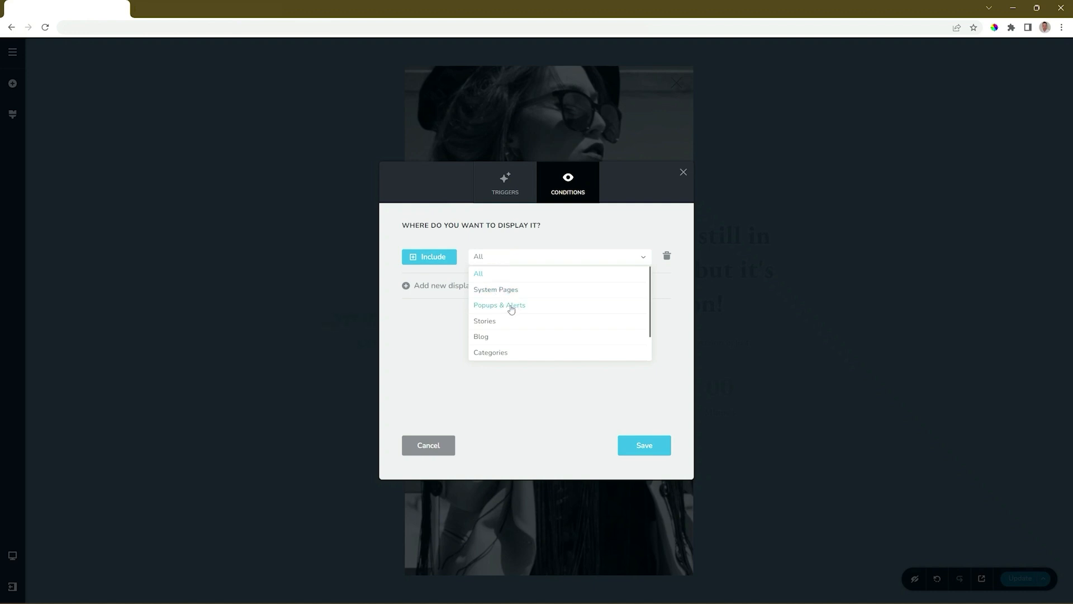
scroll(509, 324, down, 1)
click(484, 338)
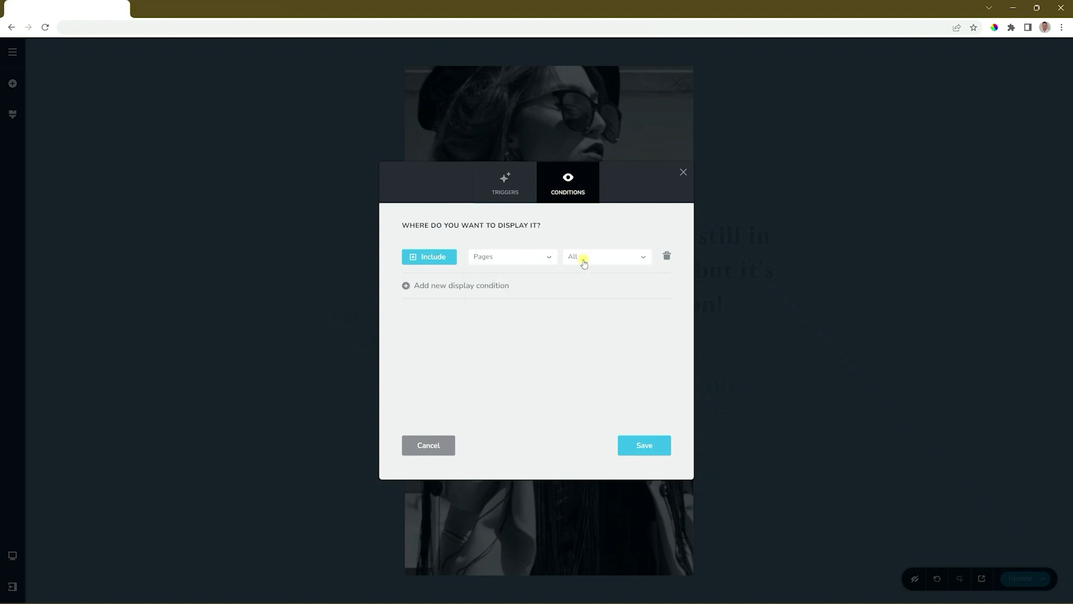
click(582, 259)
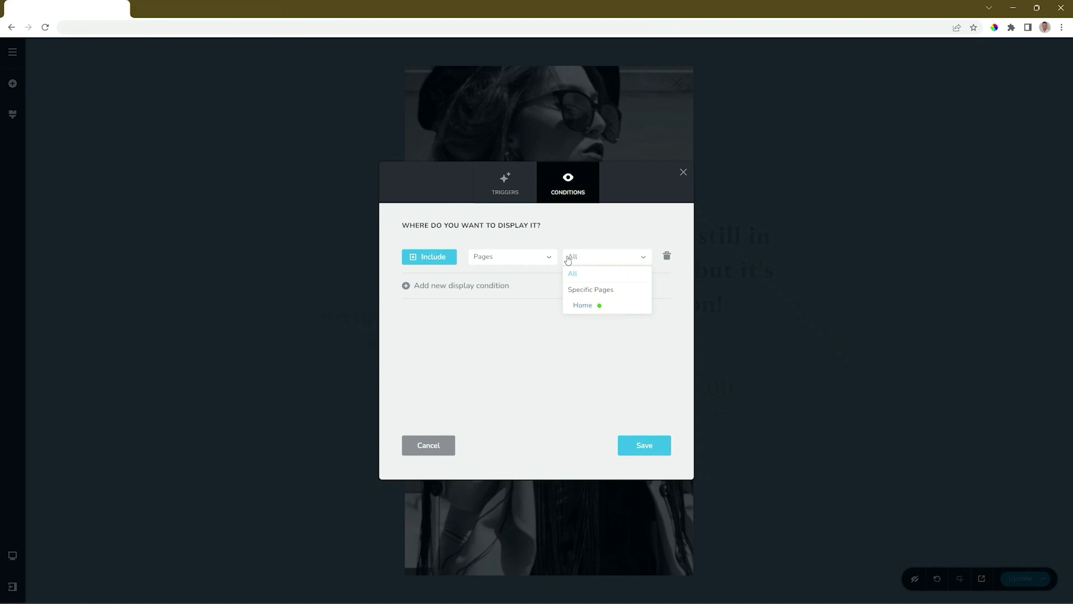
click(549, 257)
click(515, 274)
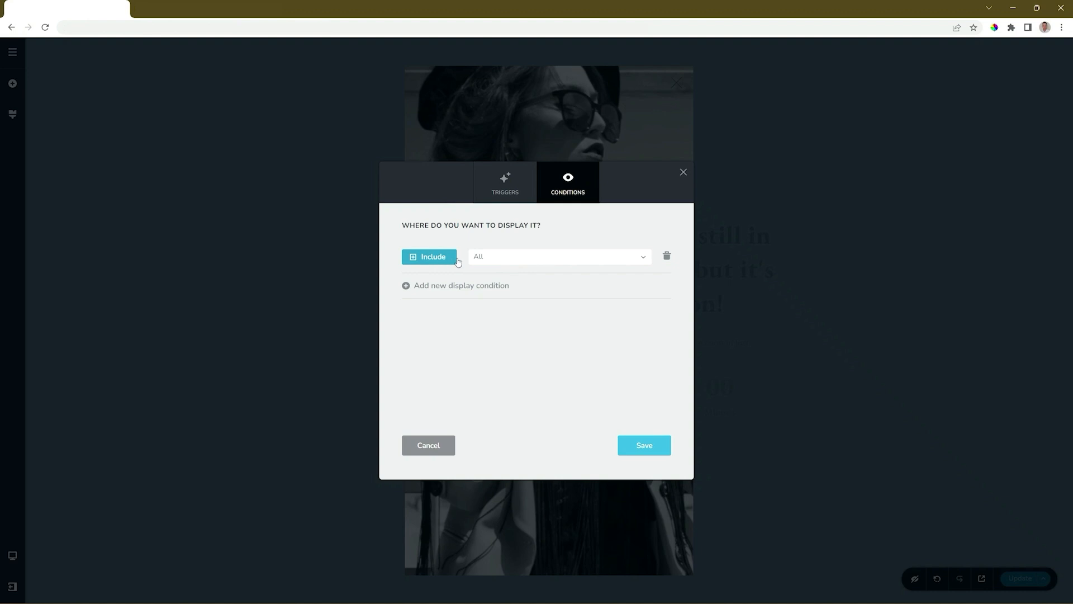
- Add a second display condition that excludes Pages
click(424, 286)
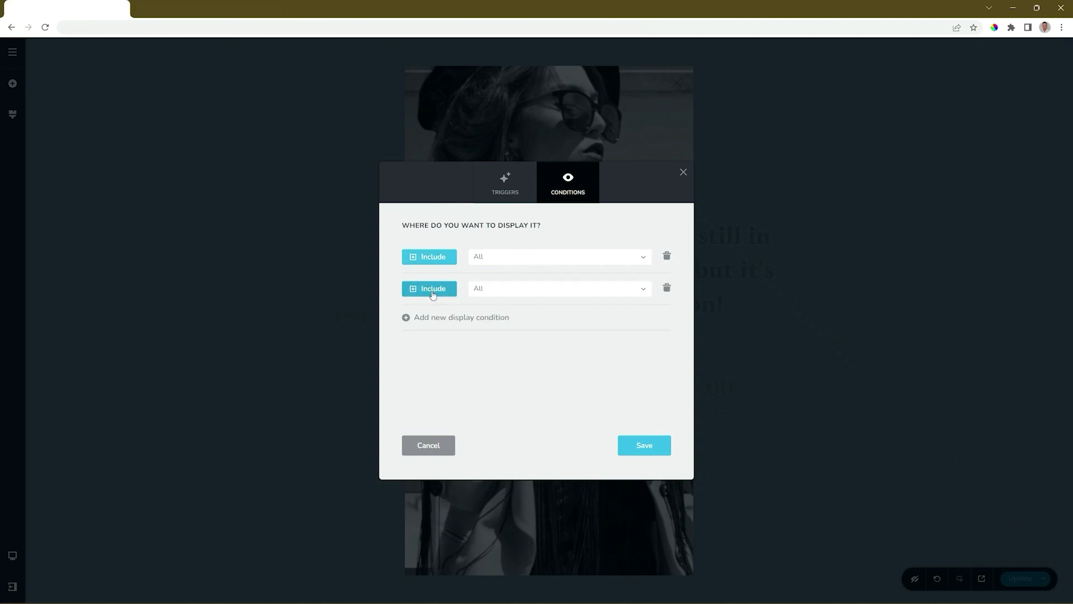
click(433, 294)
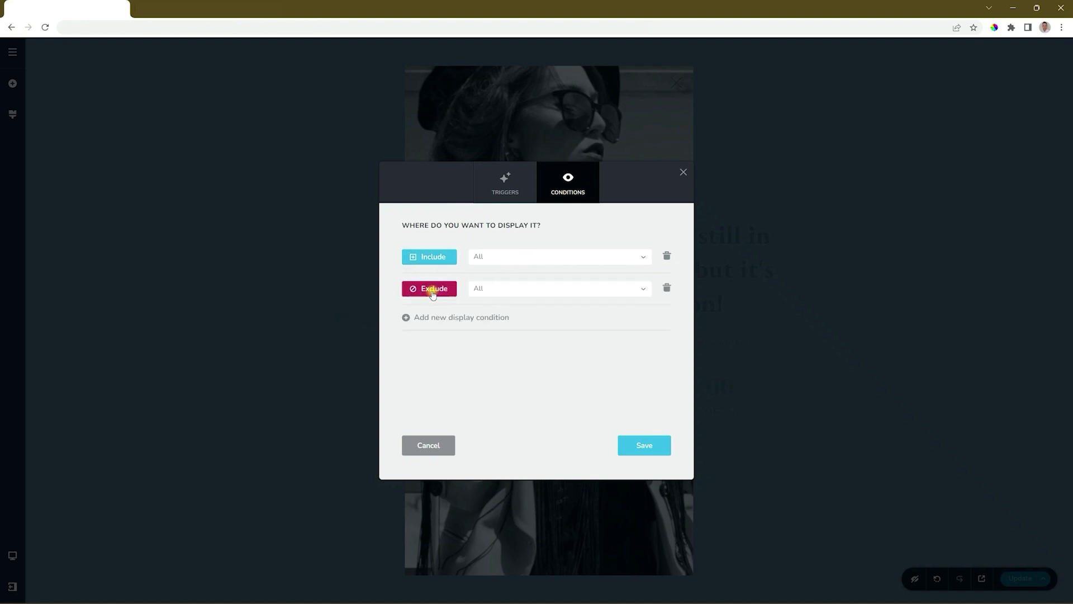
click(521, 287)
scroll(498, 349, down, 1)
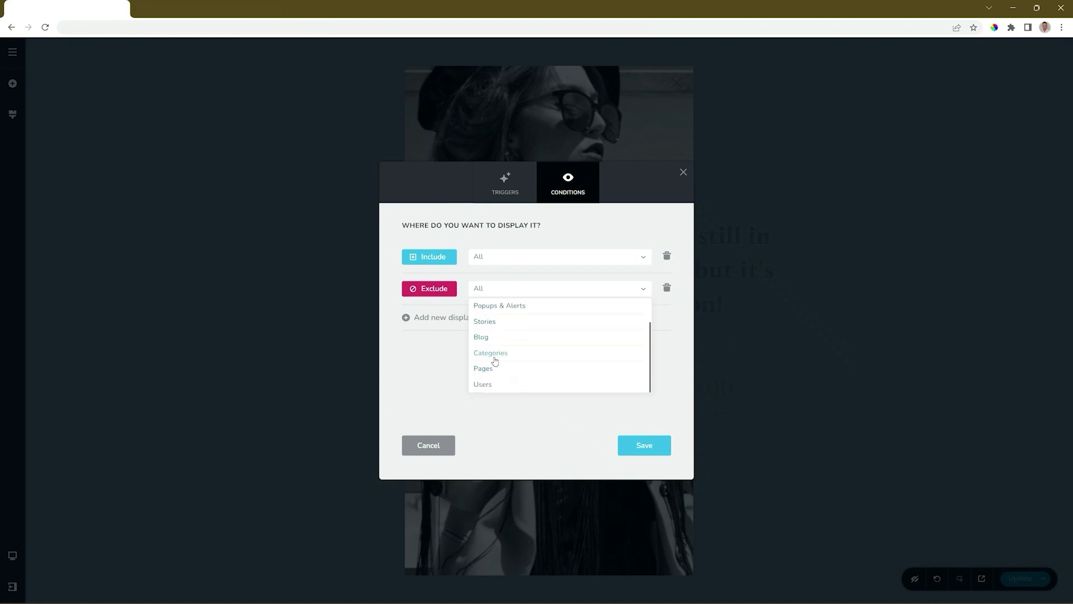
click(488, 368)
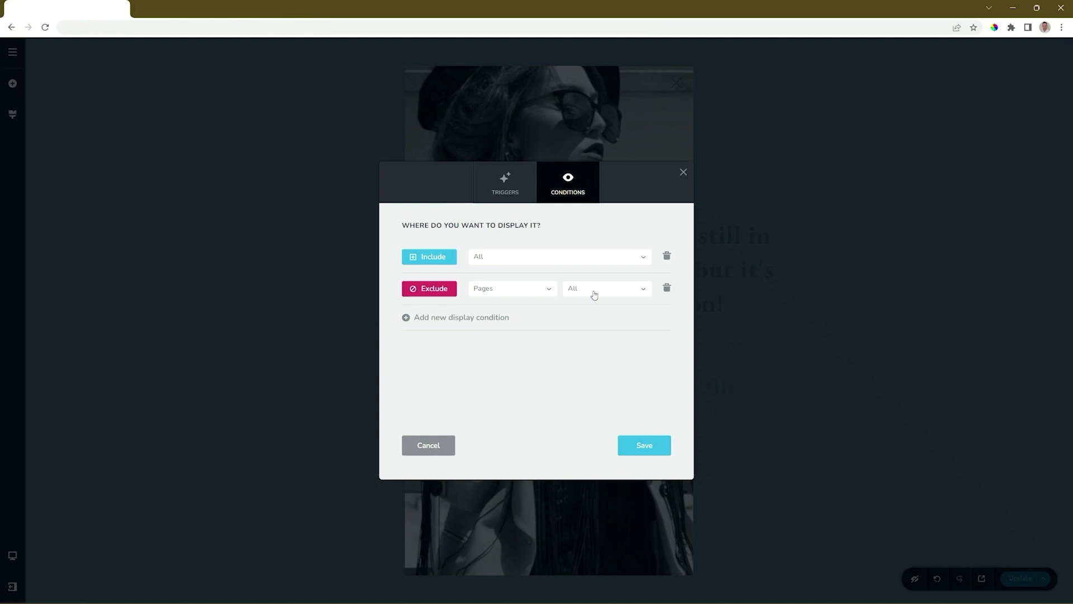
- Return to the popup's triggers and look through the trigger types available for the On Scroll entry
click(520, 189)
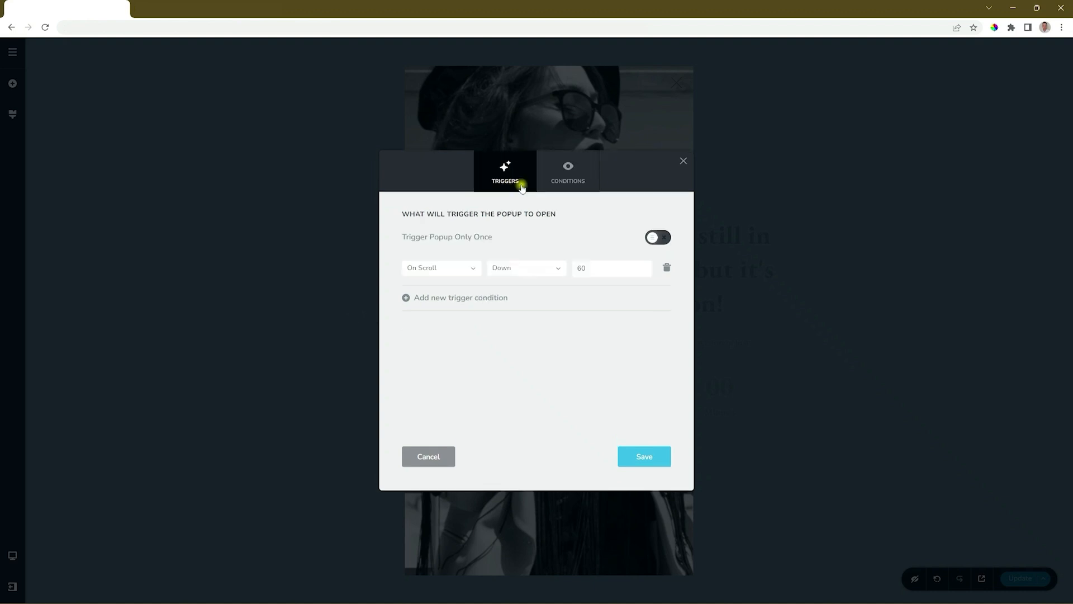
click(462, 271)
scroll(461, 296, down, 3)
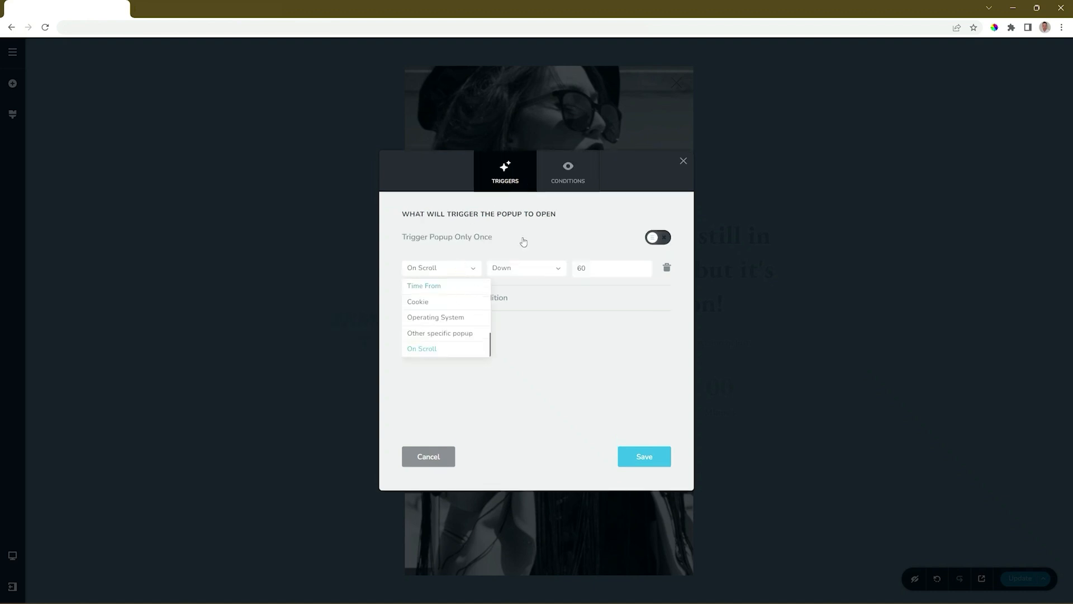